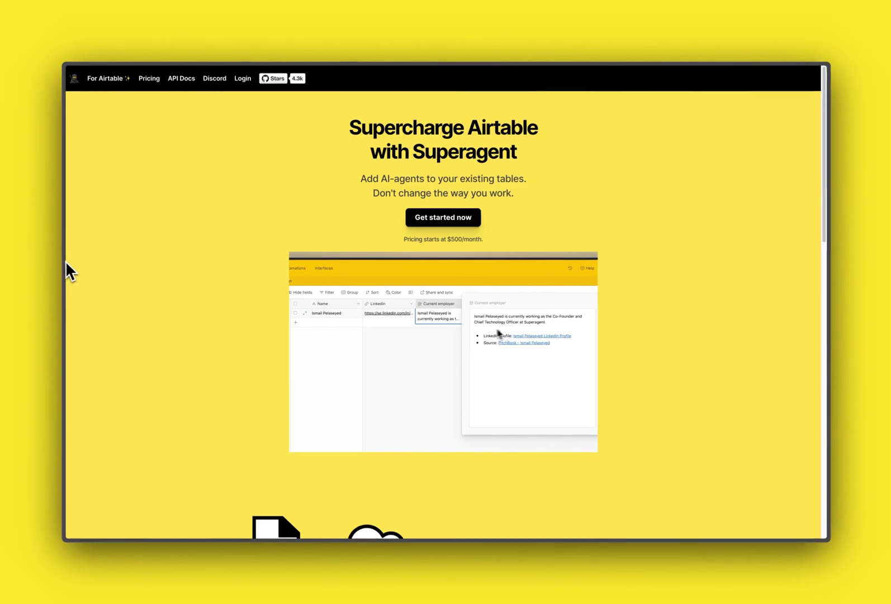
# Switch to the Leads list table in Airtable and examine the columns available for the Perplexity AI record.
pyautogui.moveTo(62, 268)
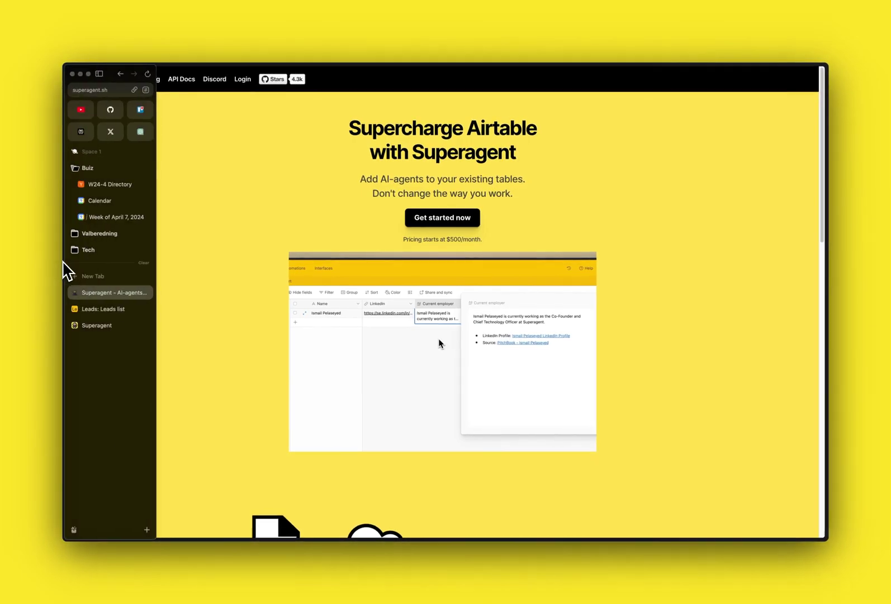
pyautogui.click(104, 311)
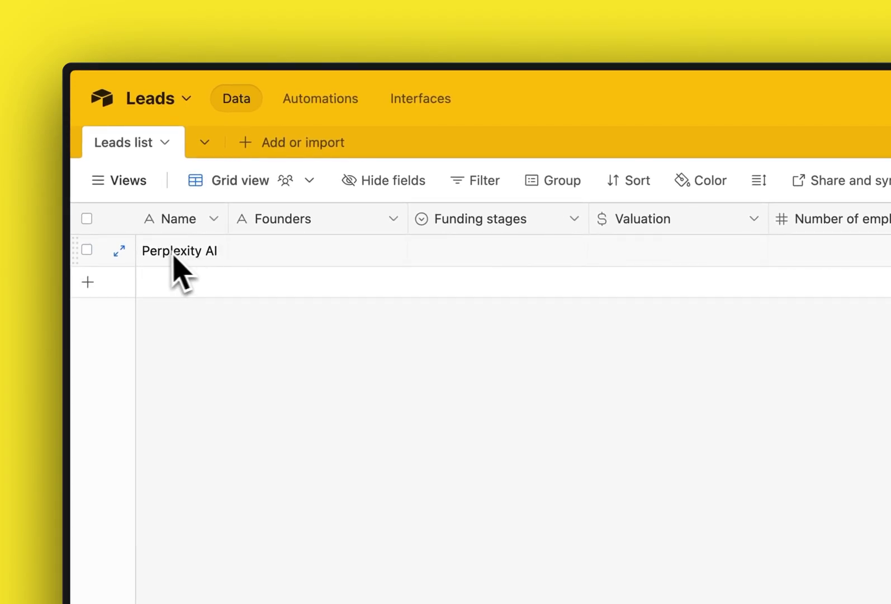
pyautogui.hscroll(10, 308, 268)
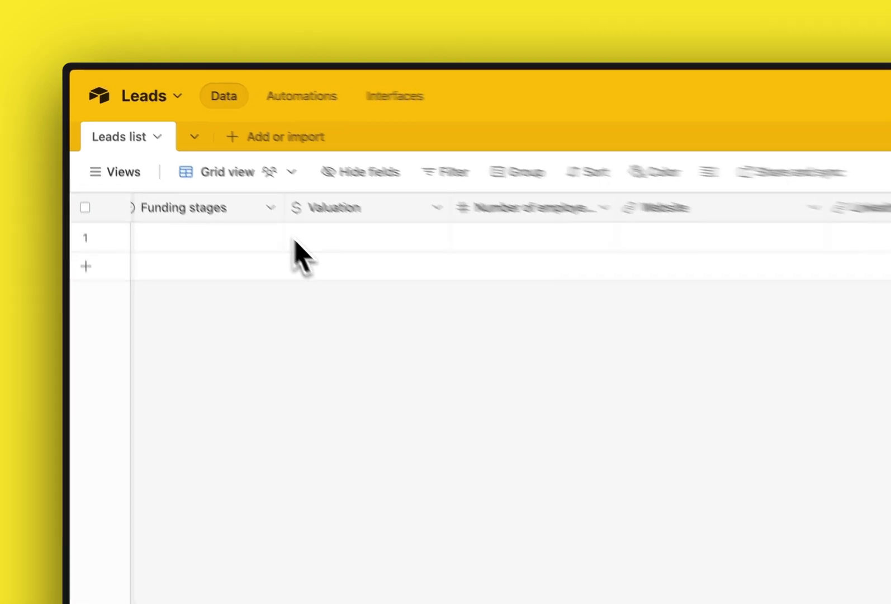
pyautogui.hscroll(-10, 295, 247)
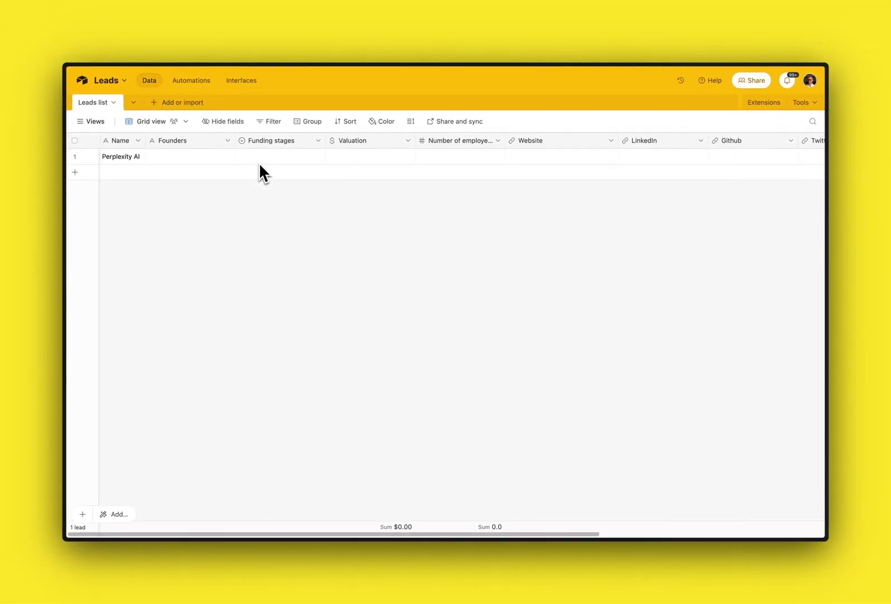
# Switch to Superagent and open the Company research workflow inside the Company research project.
pyautogui.moveTo(68, 197)
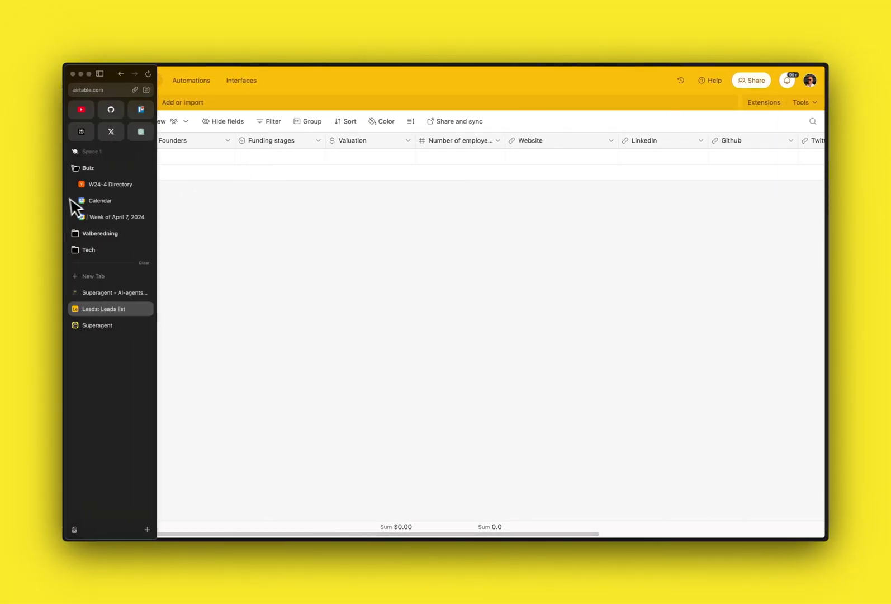
pyautogui.click(102, 325)
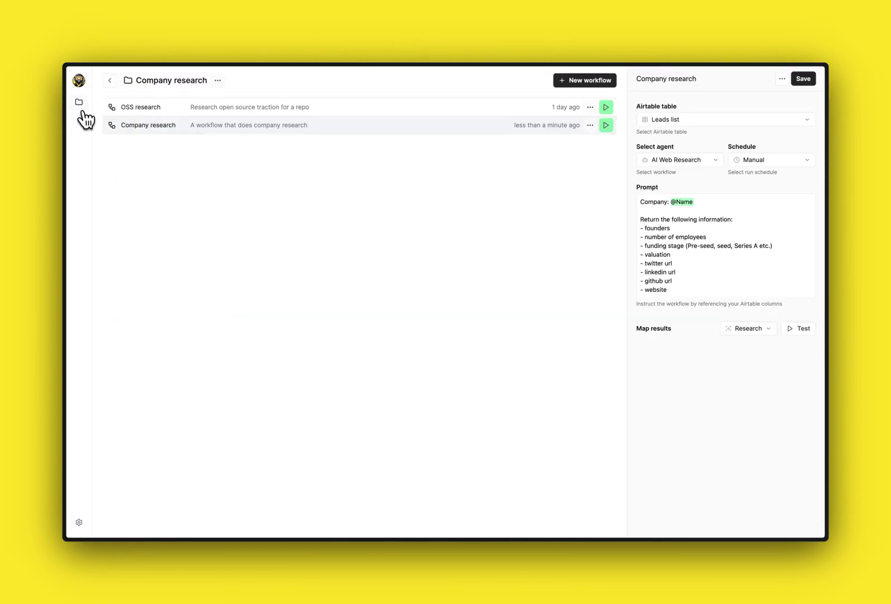
pyautogui.click(79, 103)
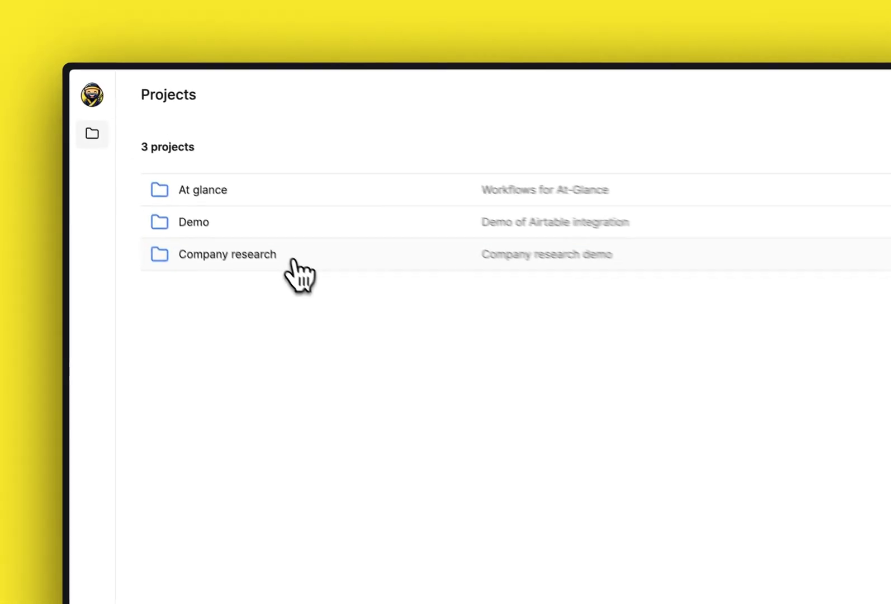
pyautogui.click(306, 261)
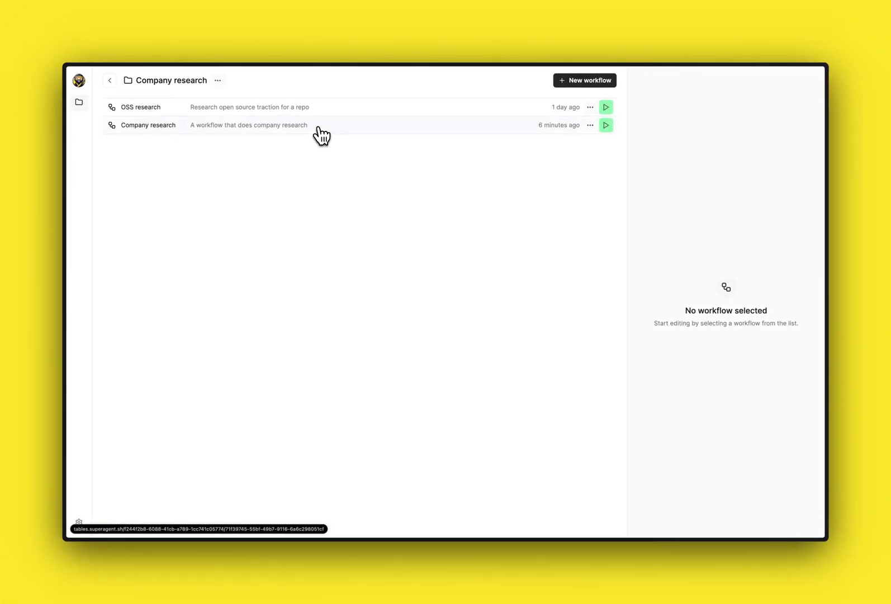
pyautogui.click(320, 132)
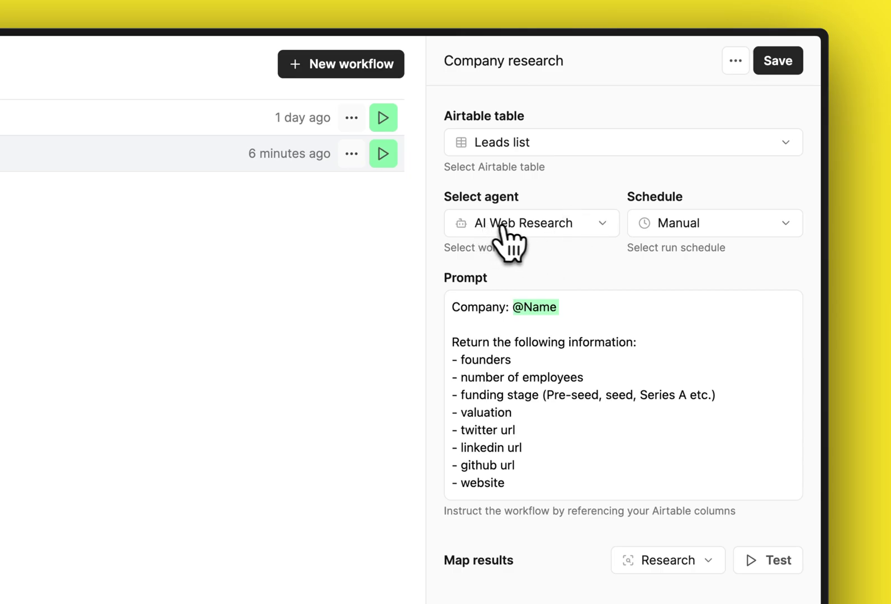
pyautogui.moveTo(530, 401); pyautogui.dragTo(432, 300)
pyautogui.moveTo(531, 325); pyautogui.dragTo(453, 215)
pyautogui.click(467, 174)
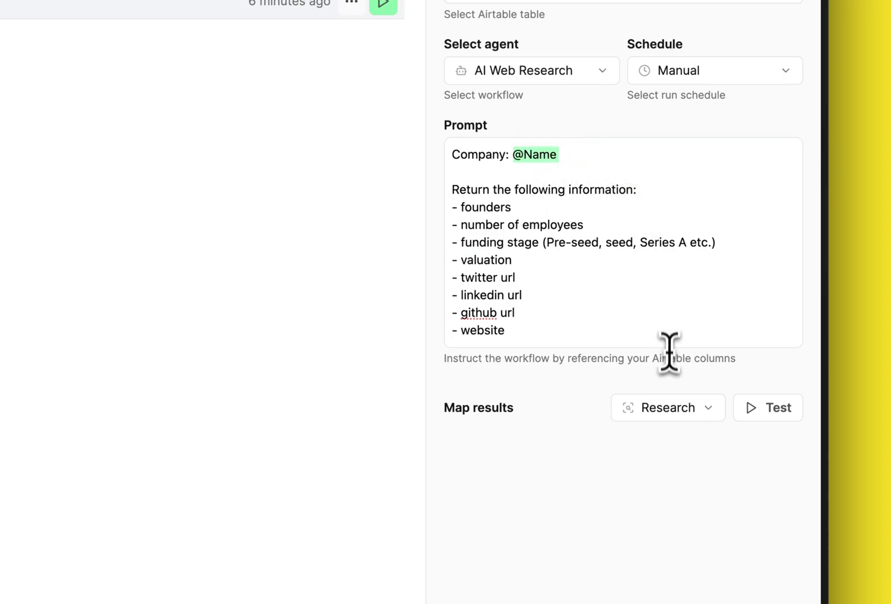
# Set the workflow's result mapping to Extract and run a test of the prompt.
pyautogui.click(659, 416)
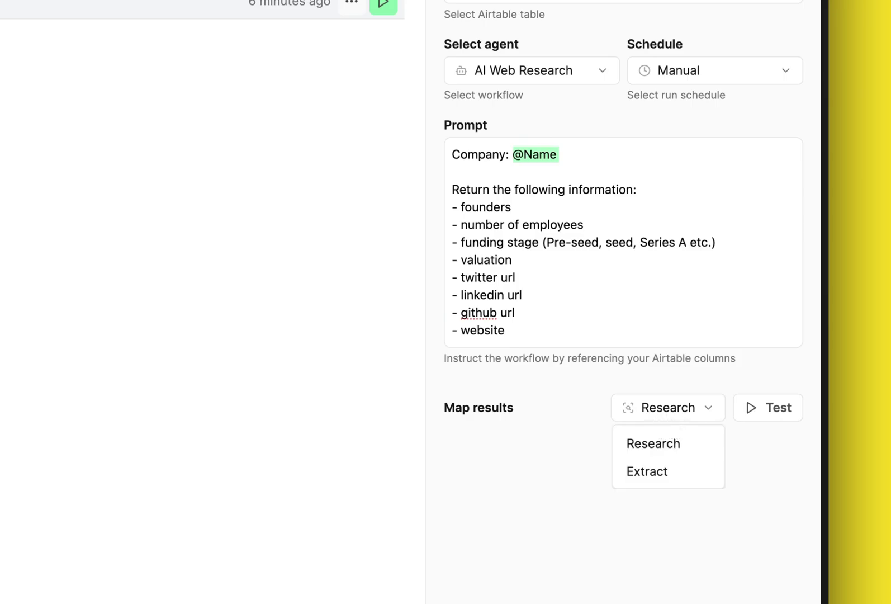
pyautogui.click(665, 473)
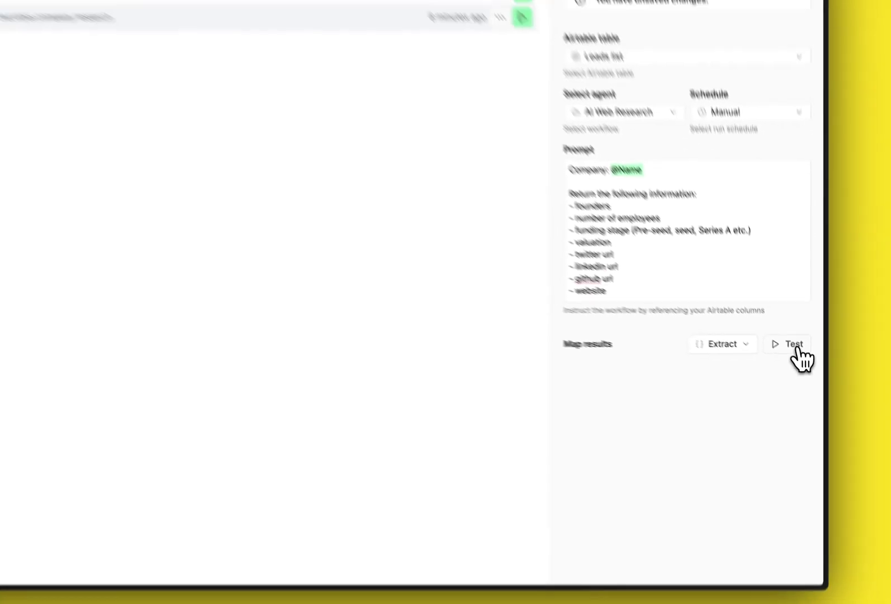
pyautogui.click(797, 345)
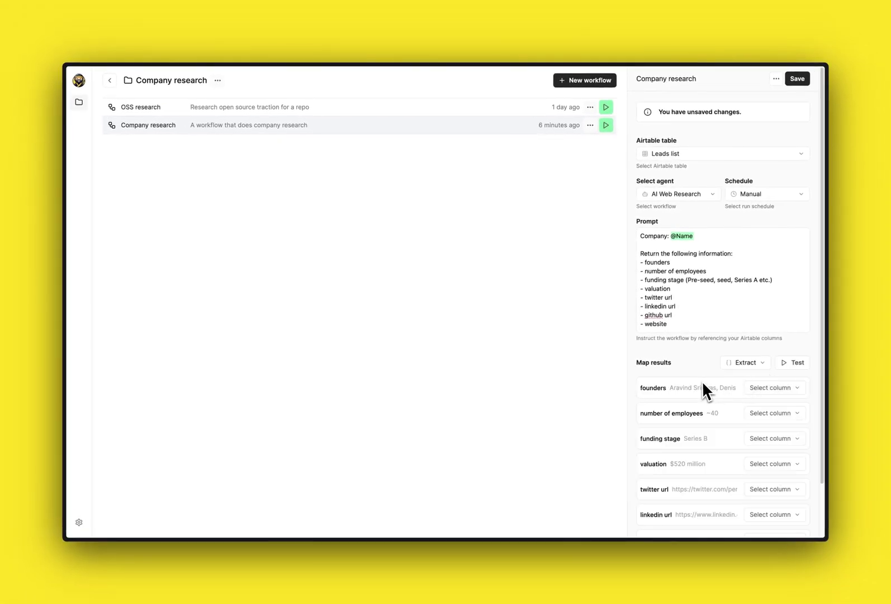
# Map the founders result to the Founders column and number of employees to the Number of employees column.
pyautogui.scroll(-1, 703, 382)
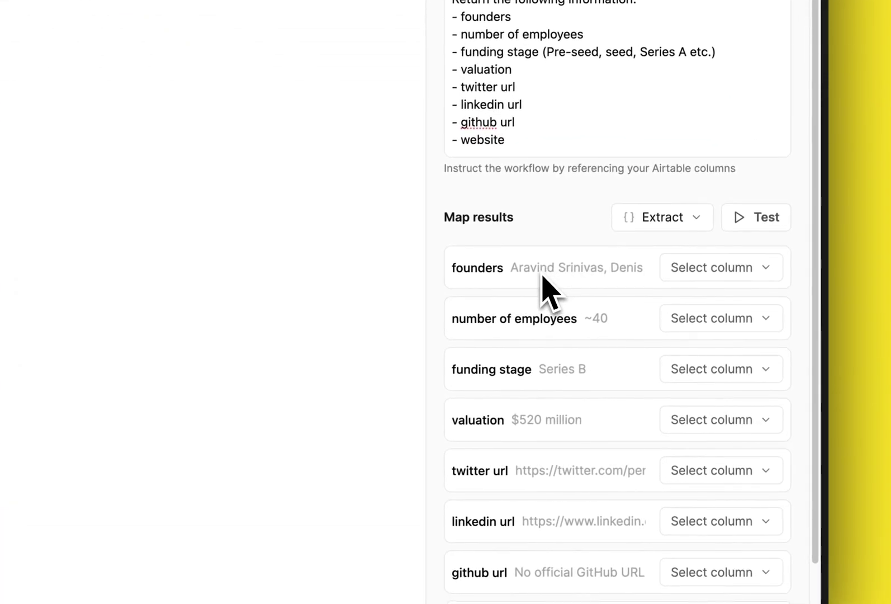
pyautogui.scroll(-1, 556, 274)
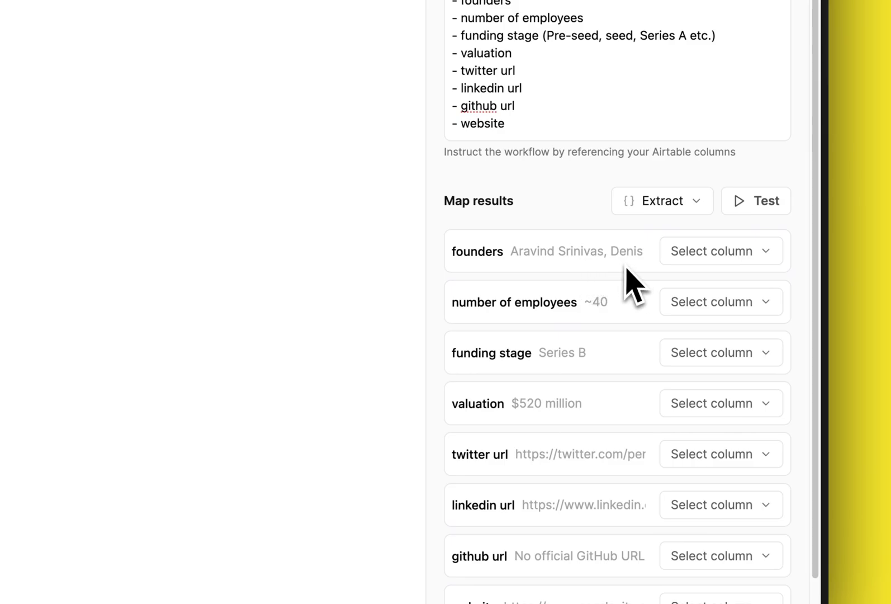
pyautogui.scroll(-2, 624, 277)
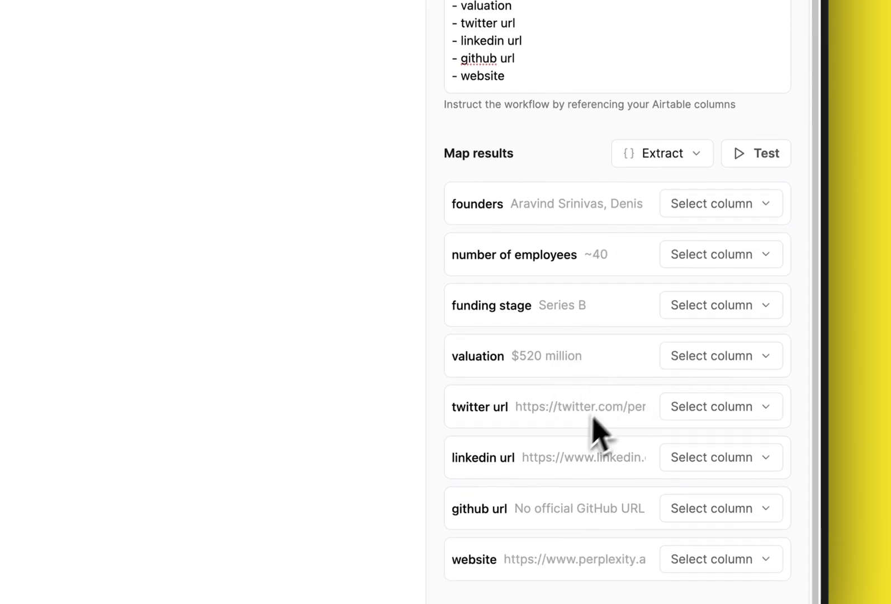
pyautogui.click(712, 209)
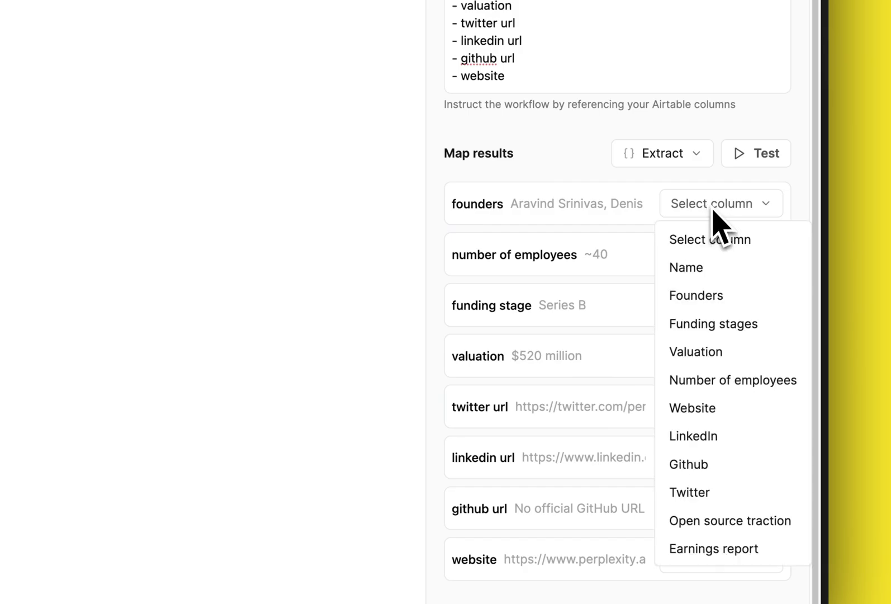
pyautogui.click(729, 297)
pyautogui.click(716, 259)
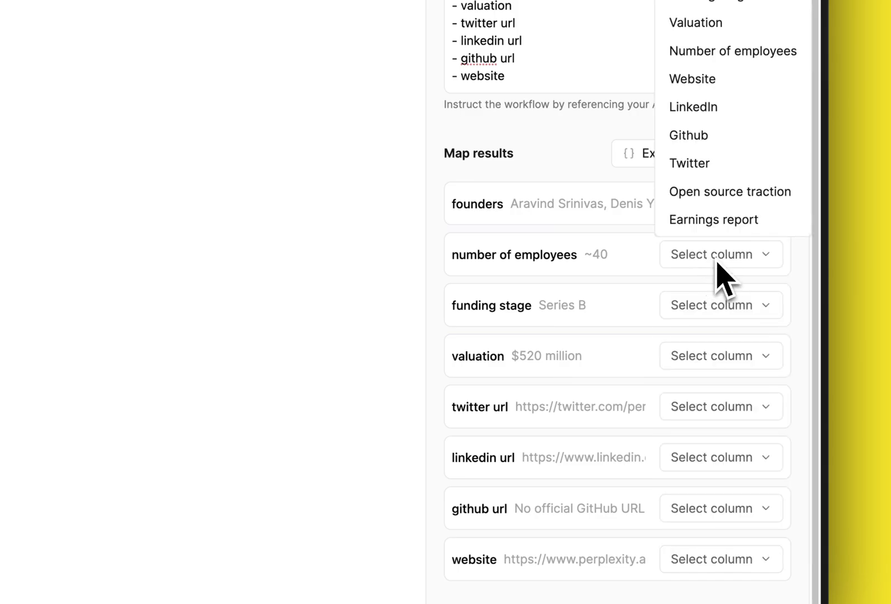
pyautogui.scroll(3, 719, 274)
pyautogui.click(721, 140)
# Map the funding stage result to the Funding stages column and valuation to the Valuation column.
pyautogui.click(715, 398)
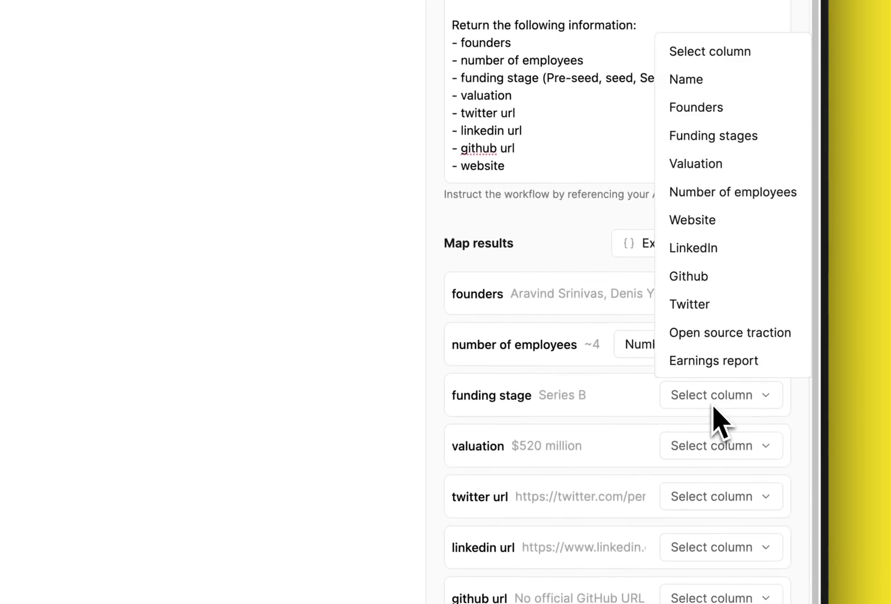
pyautogui.click(708, 140)
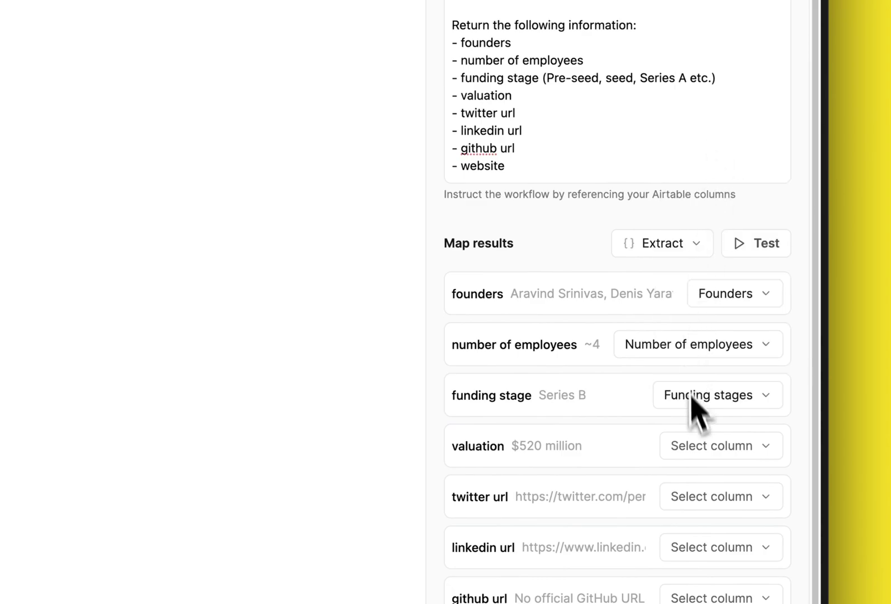
pyautogui.click(713, 448)
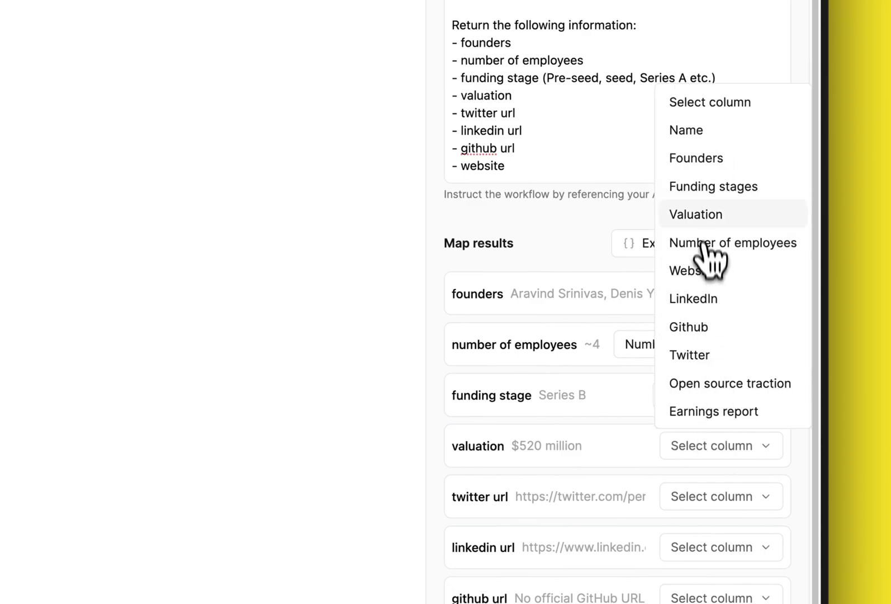
pyautogui.click(696, 214)
# Map the twitter url result to the Twitter column and linkedin url to the LinkedIn column.
pyautogui.scroll(-3, 726, 408)
pyautogui.click(724, 413)
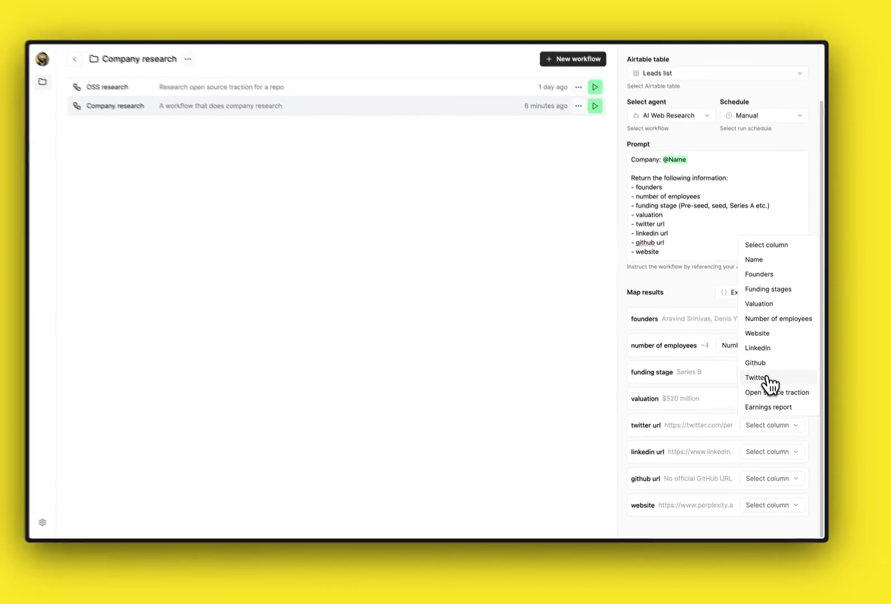
pyautogui.click(767, 379)
pyautogui.click(772, 452)
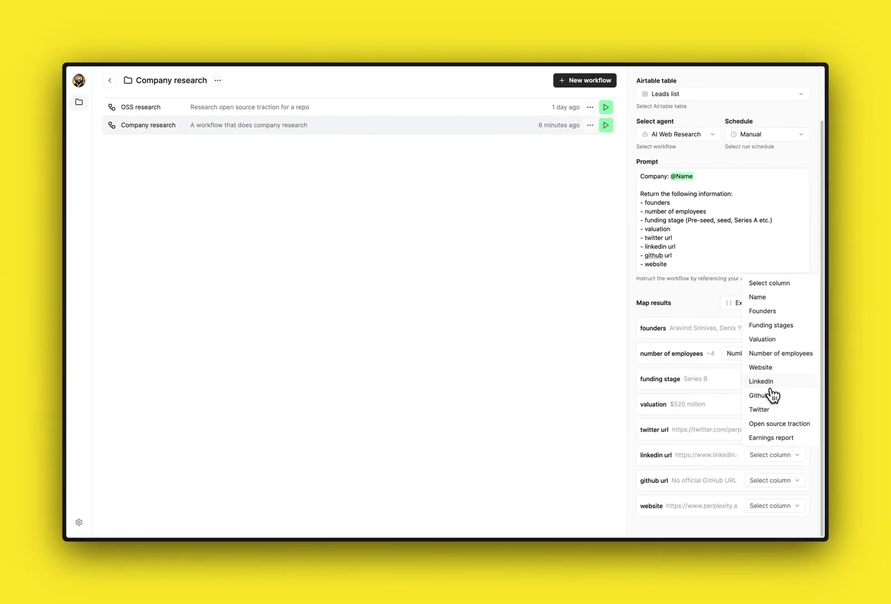
pyautogui.click(771, 388)
# Map the github url result to the Github column and website to the Website column.
pyautogui.click(773, 480)
pyautogui.click(772, 424)
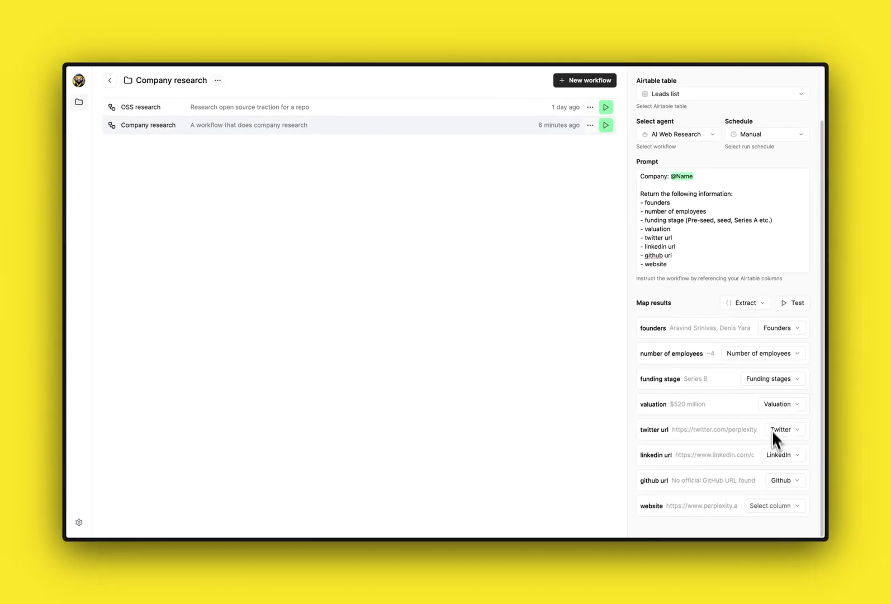
pyautogui.click(780, 507)
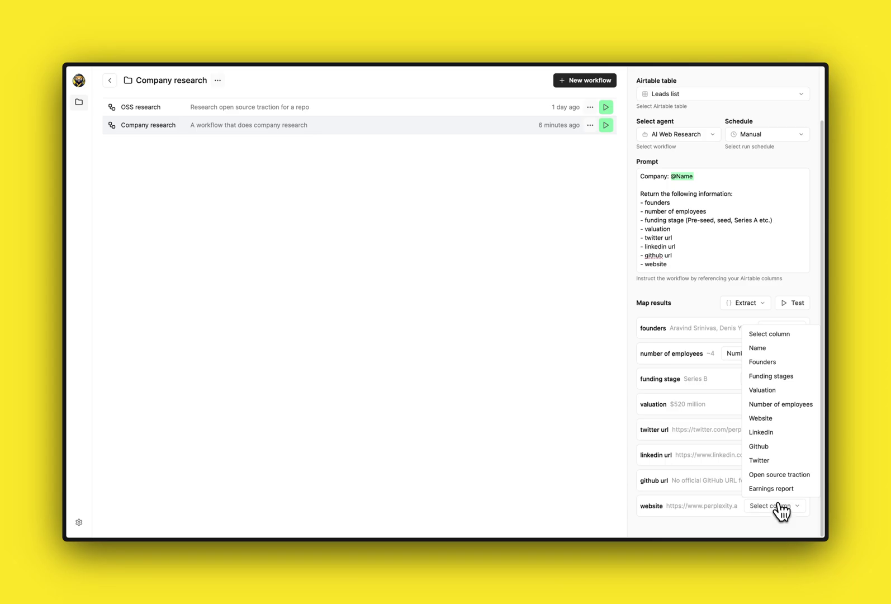
pyautogui.click(775, 419)
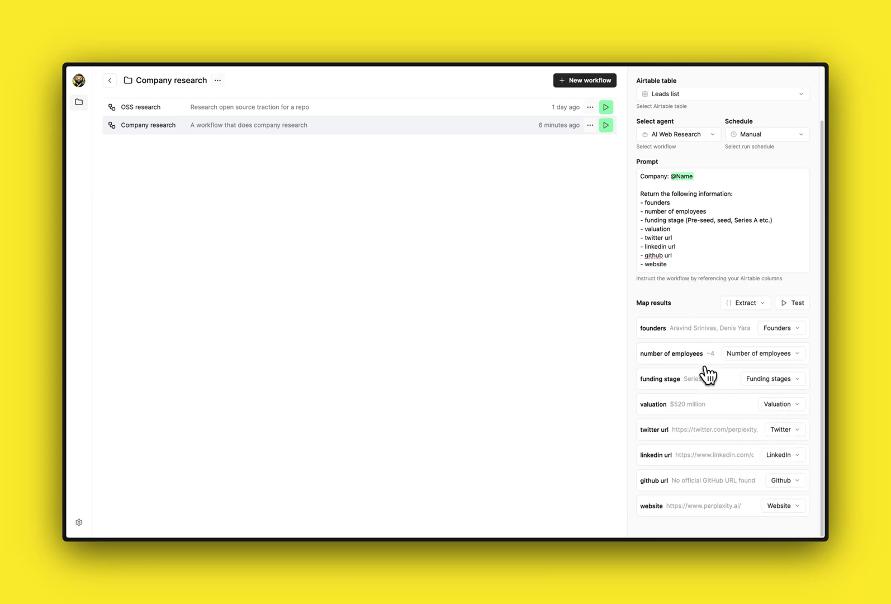
# Save the column mapping and run the Company research workflow on the Leads list table.
pyautogui.scroll(2, 709, 375)
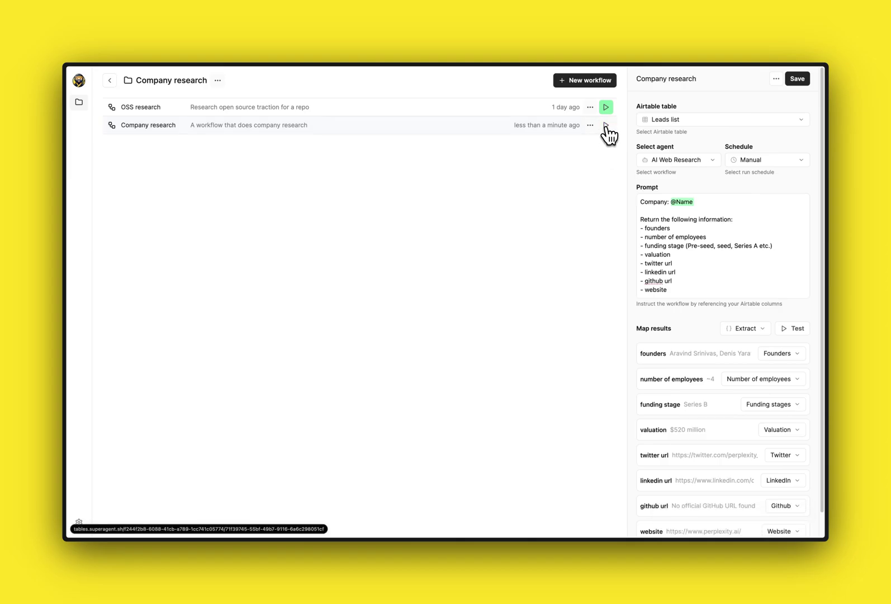
pyautogui.click(606, 125)
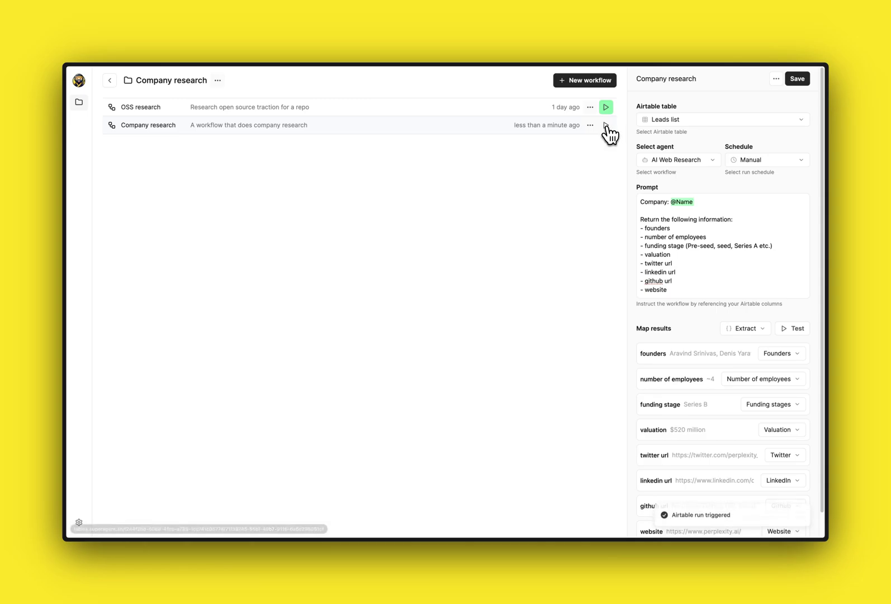
# Switch to the Airtable Leads list and examine the researched fields across the Perplexity AI row, including its Founders cell.
pyautogui.moveTo(65, 229)
pyautogui.click(94, 308)
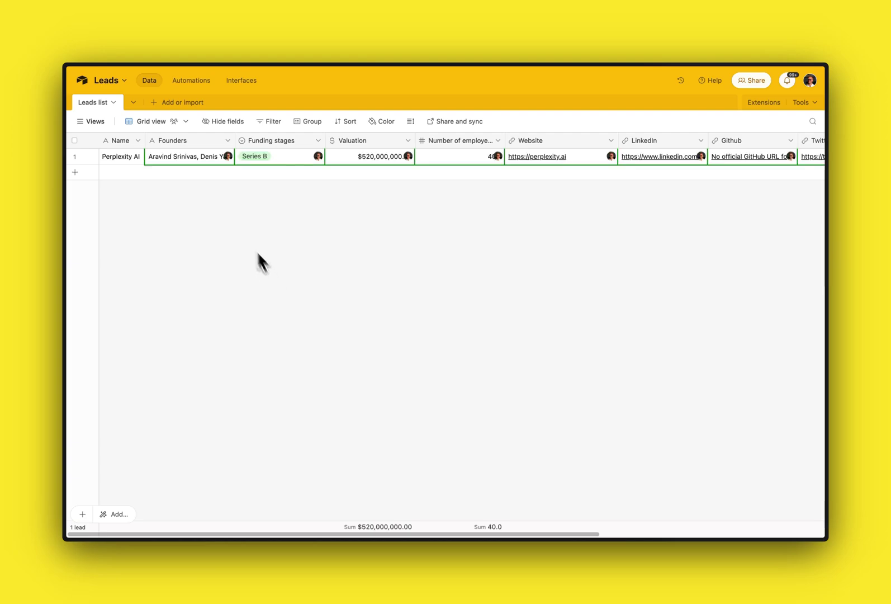
pyautogui.hscroll(6, 201, 156)
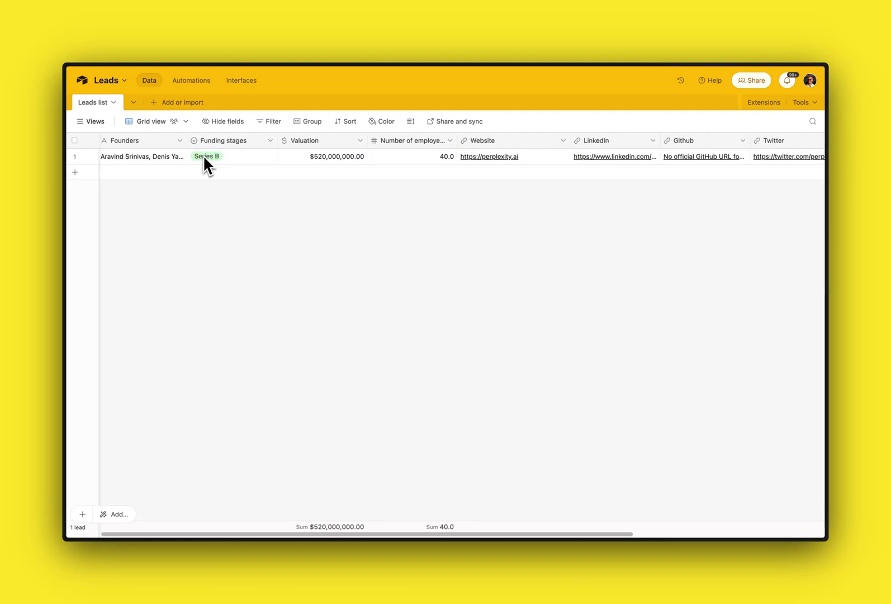
pyautogui.hscroll(4, 204, 155)
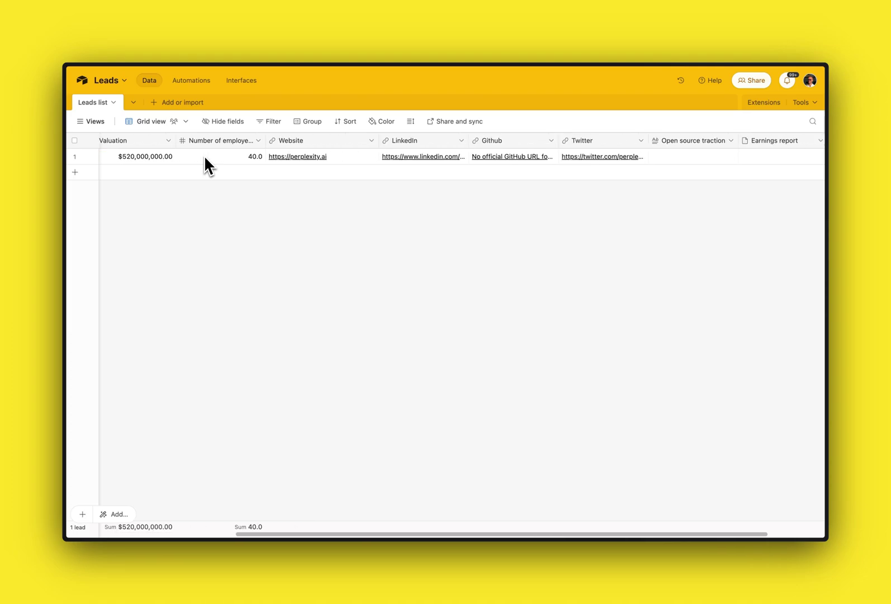
pyautogui.hscroll(-3, 203, 154)
pyautogui.hscroll(-5, 213, 156)
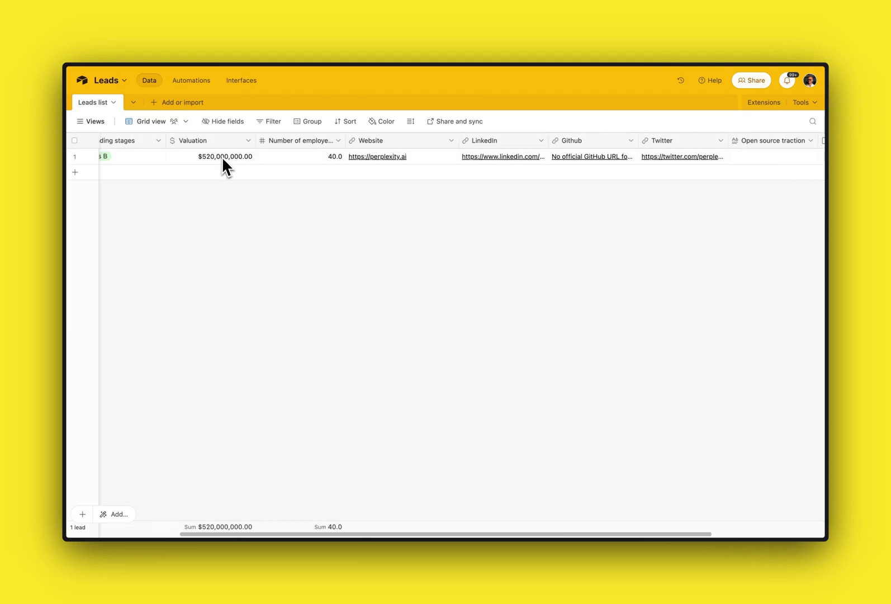
pyautogui.hscroll(-2, 222, 156)
pyautogui.hscroll(8, 223, 159)
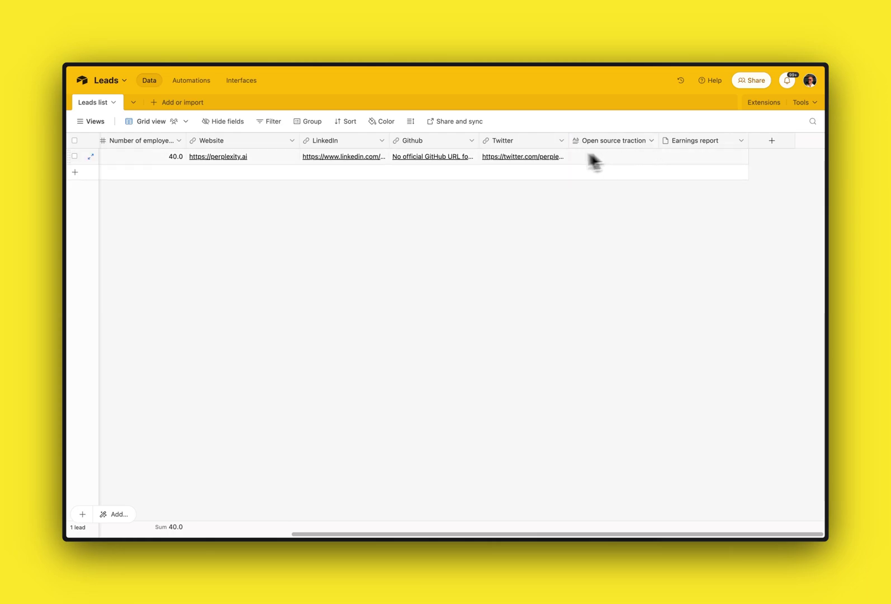
pyautogui.hscroll(-10, 358, 161)
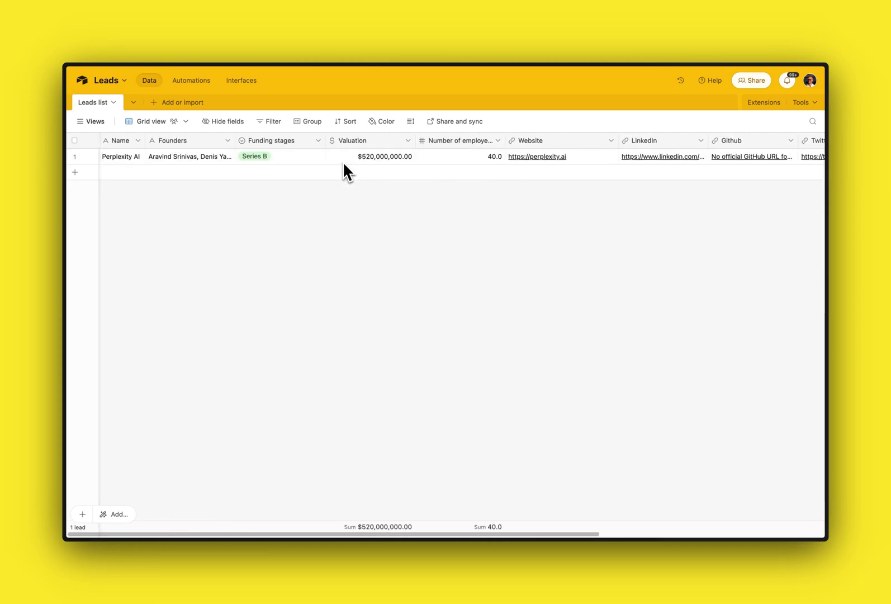
pyautogui.click(227, 163)
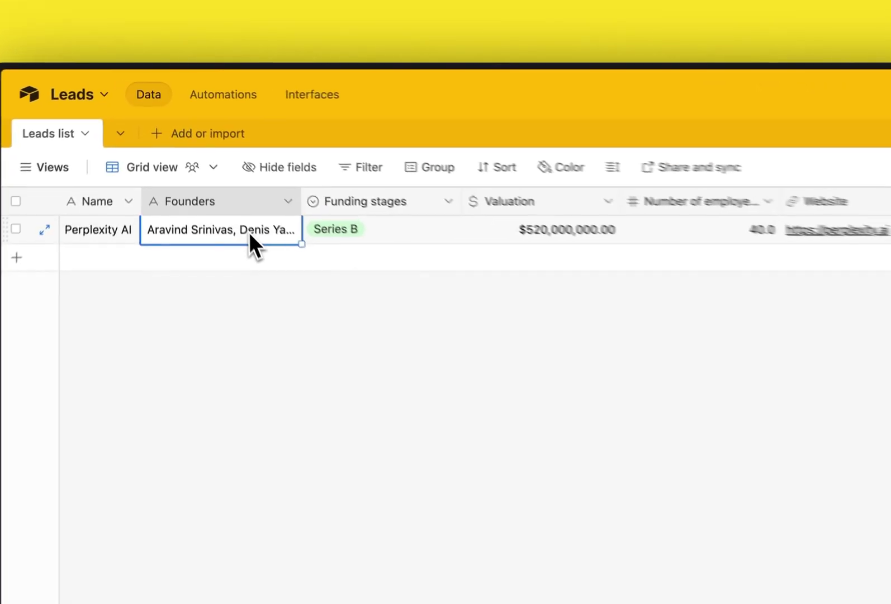
# Examine the full Founders entry in the Perplexity AI row, as well as its valuation, employee and link fields.
pyautogui.click(203, 157)
pyautogui.tripleClick(255, 248)
pyautogui.click(264, 309)
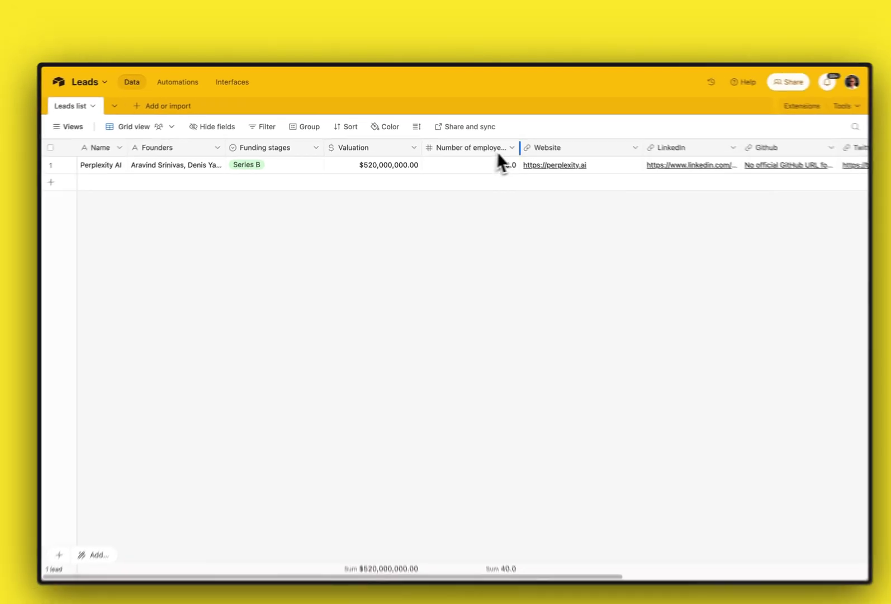
pyautogui.hscroll(3, 551, 165)
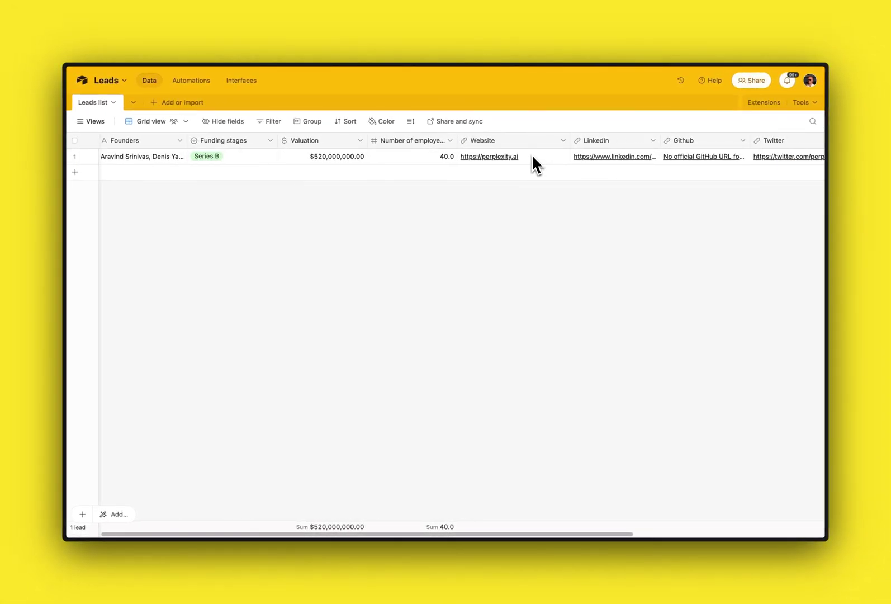
pyautogui.hscroll(2, 532, 154)
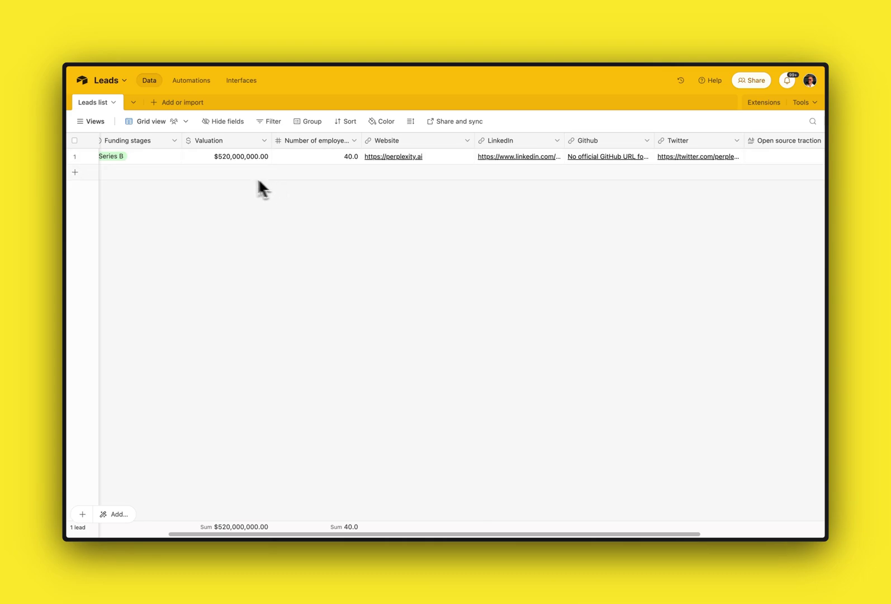
pyautogui.hscroll(-2, 263, 185)
pyautogui.hscroll(-1, 261, 170)
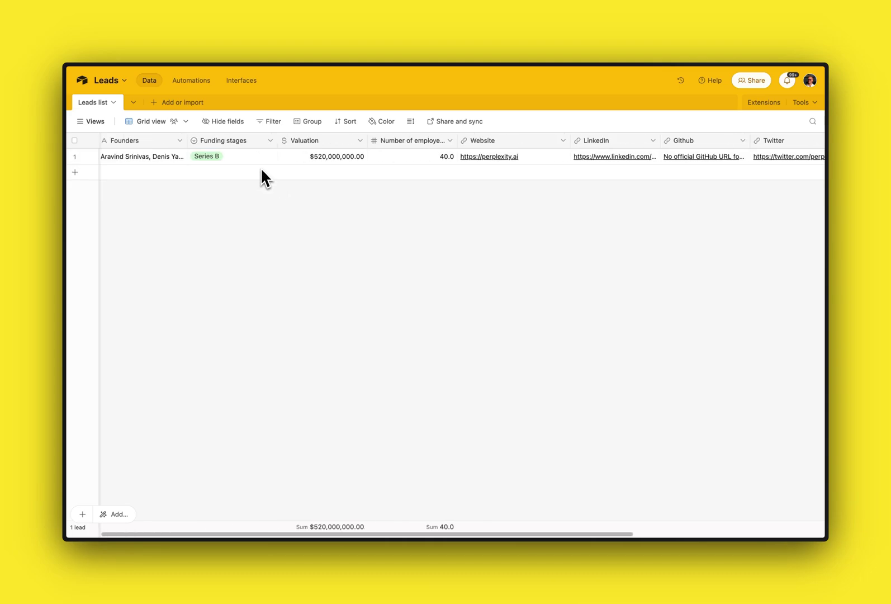
# View the options available in the Perplexity AI row's Funding stages field and close the list without choosing one.
pyautogui.click(220, 154)
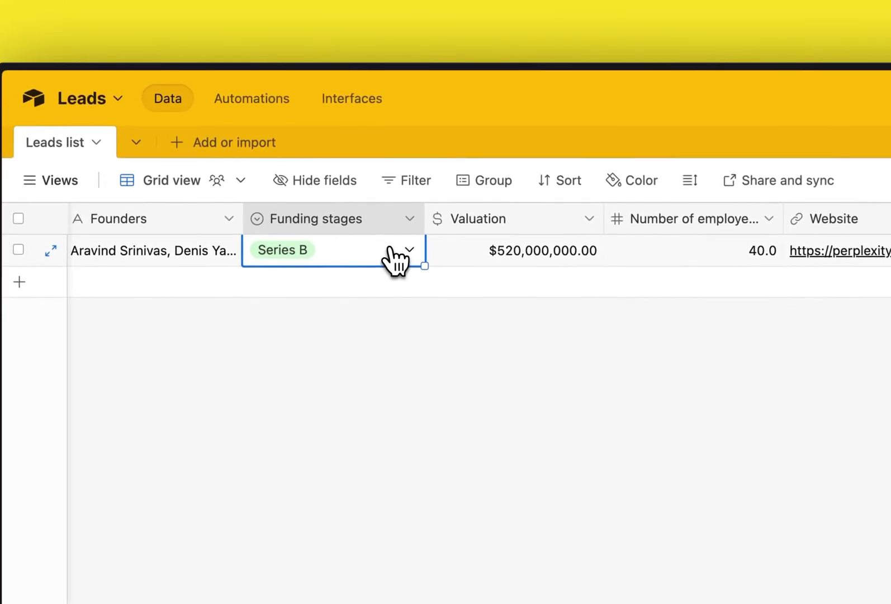
pyautogui.click(396, 258)
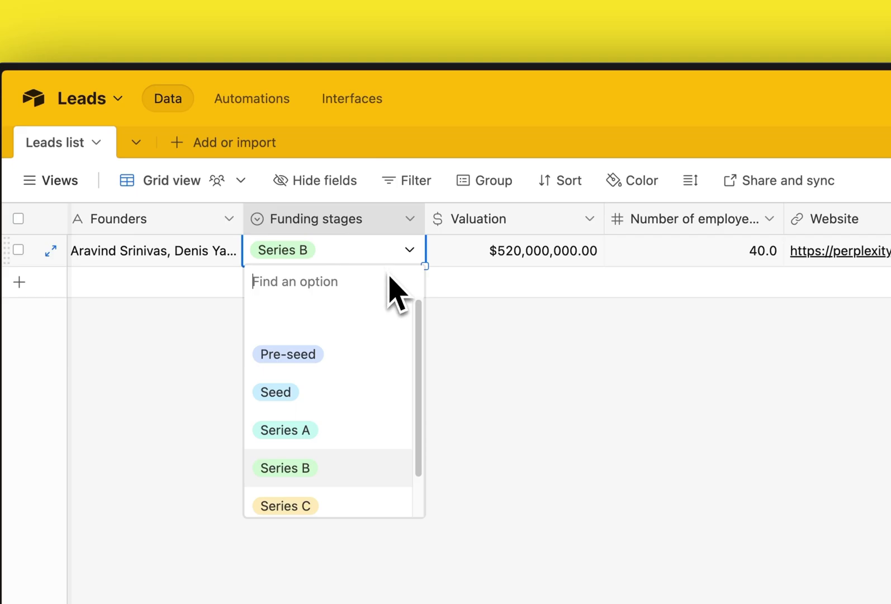
pyautogui.click(554, 330)
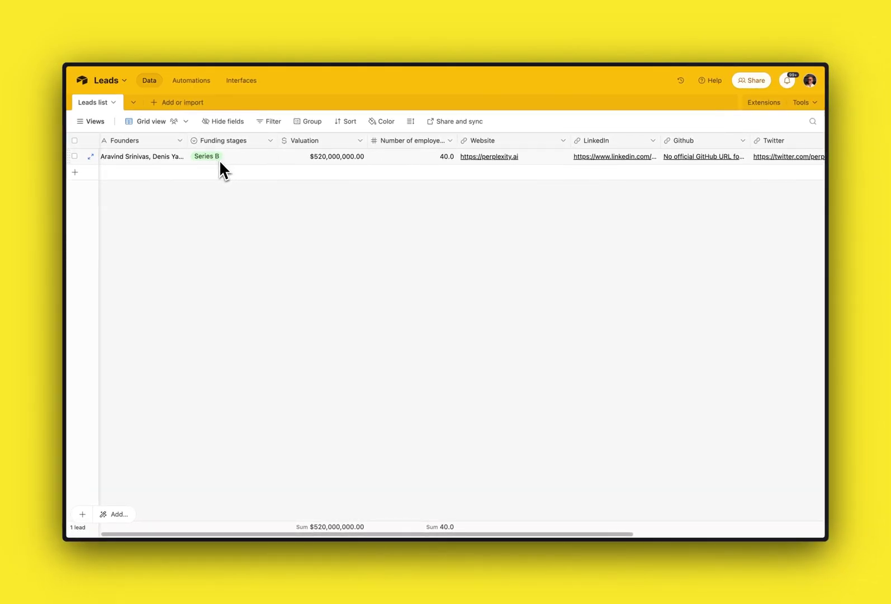
# Review the row's remaining fields through Open source traction and Earnings report, and return to the Name column.
pyautogui.hscroll(5, 643, 167)
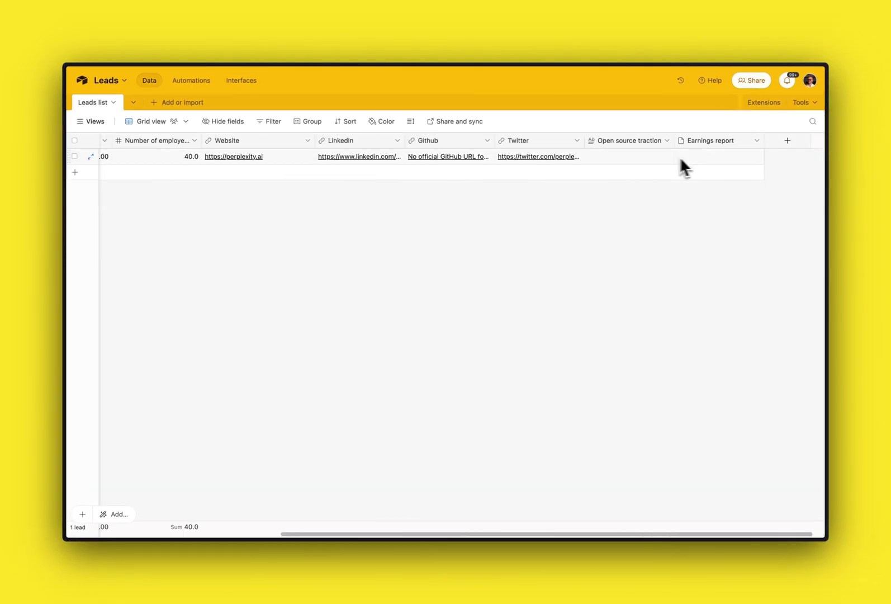
pyautogui.hscroll(-3, 559, 173)
pyautogui.hscroll(-2, 448, 170)
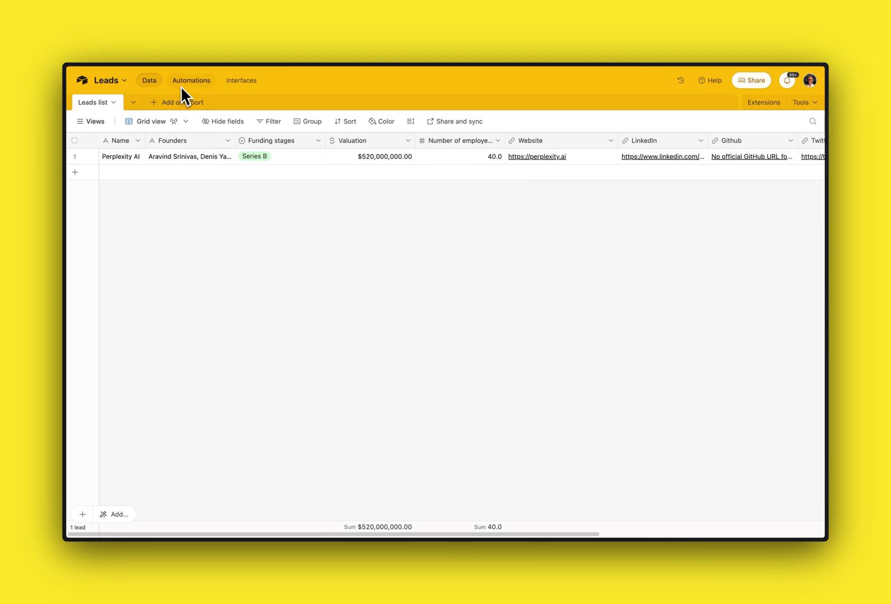